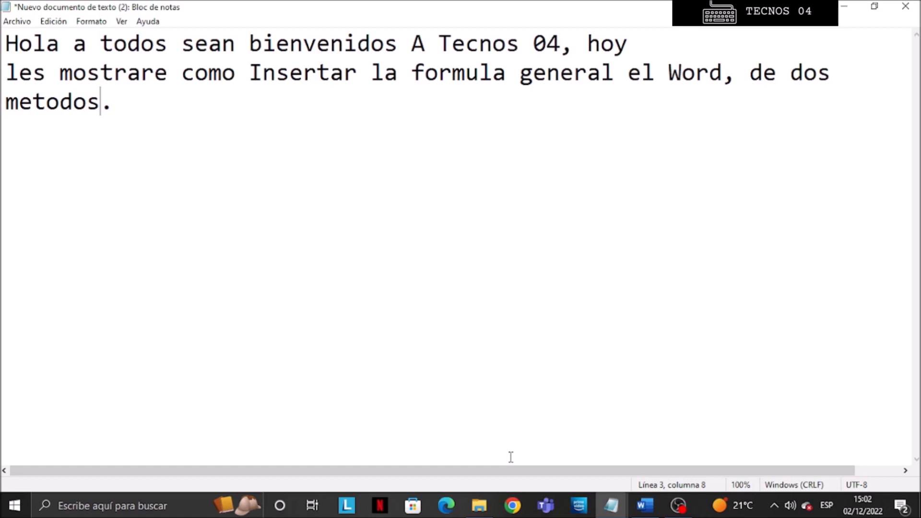
# - Review the opening Method 1 instructions in the Notepad notes and return to the Word document
pyautogui.moveTo(611, 506)
pyautogui.click(634, 449)
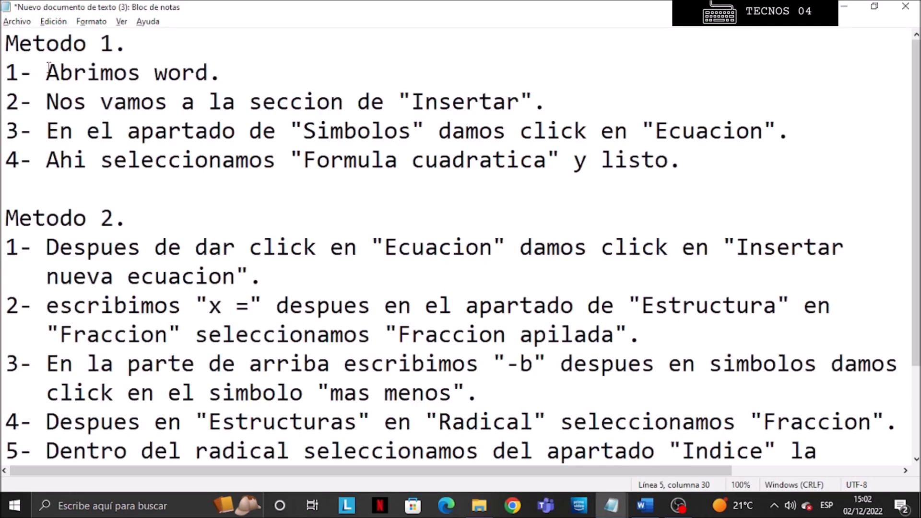
pyautogui.moveTo(6, 43); pyautogui.dragTo(249, 52)
pyautogui.moveTo(46, 73); pyautogui.dragTo(225, 85)
pyautogui.click(645, 506)
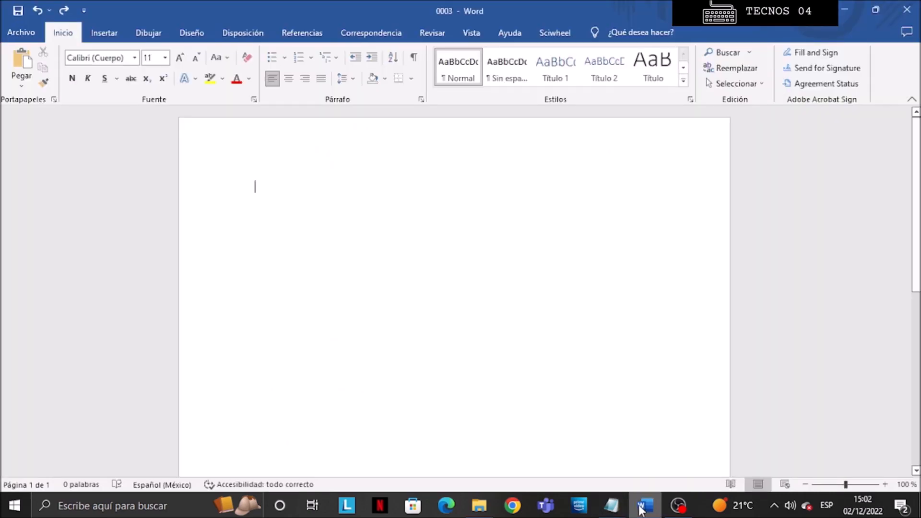
# - Highlight the 'Insertar' instruction in the notes and open the Insert ribbon in Word
pyautogui.moveTo(612, 506)
pyautogui.click(593, 459)
pyautogui.moveTo(40, 102); pyautogui.dragTo(546, 106)
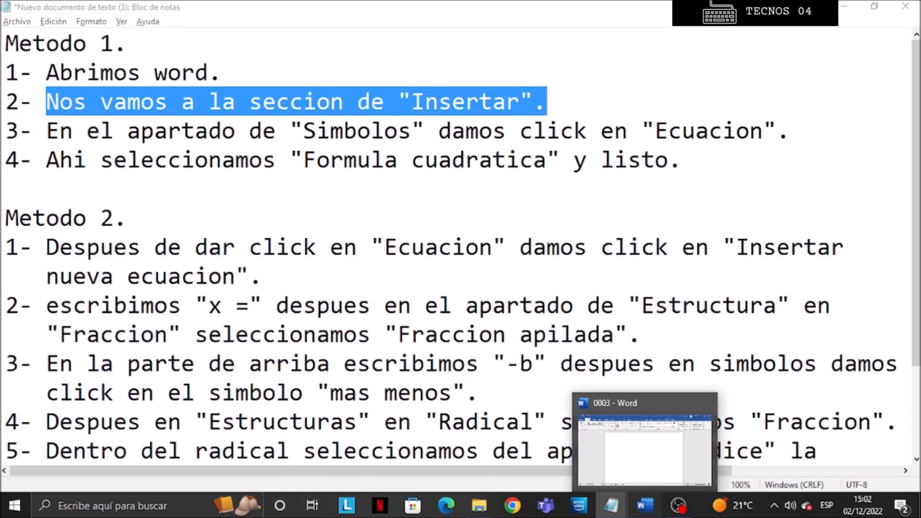
pyautogui.click(645, 505)
pyautogui.click(104, 32)
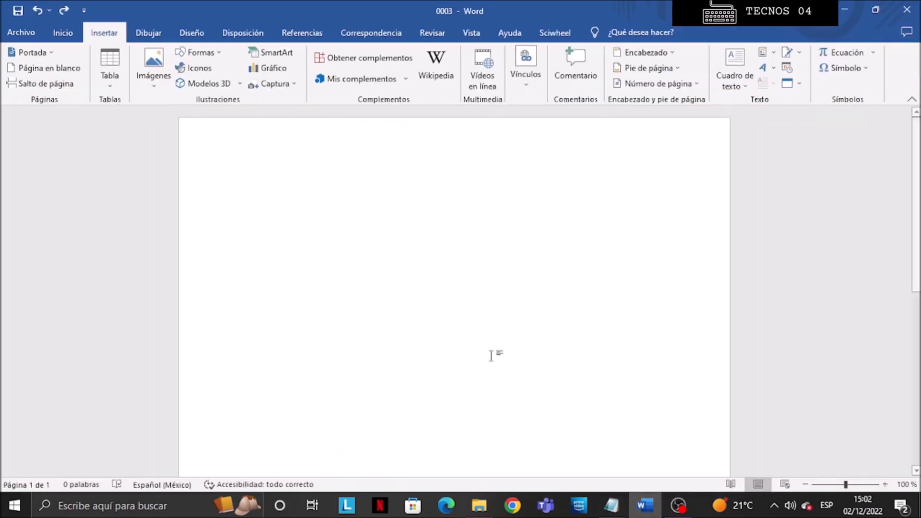
# - Highlight the 'Ecuacion' instruction in the notes and open the Equation gallery in Word
pyautogui.moveTo(611, 506)
pyautogui.click(589, 435)
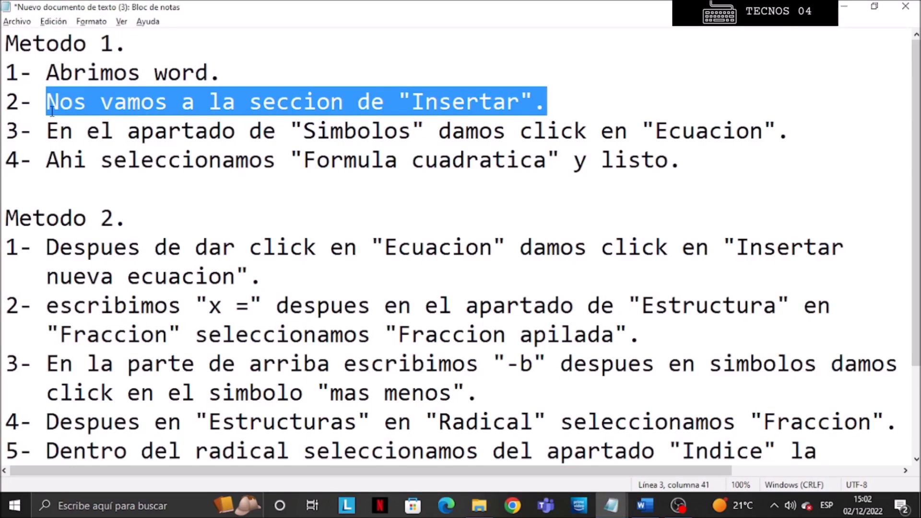
pyautogui.moveTo(46, 128); pyautogui.dragTo(793, 129)
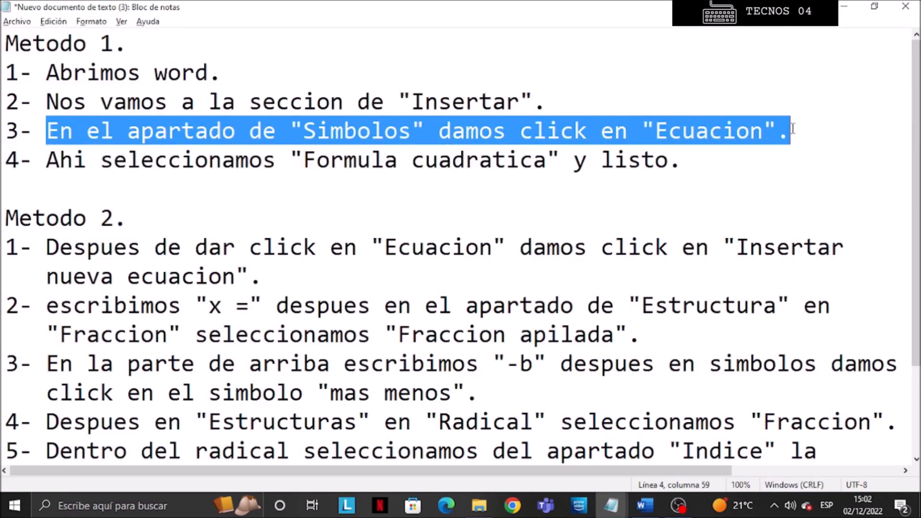
pyautogui.click(645, 506)
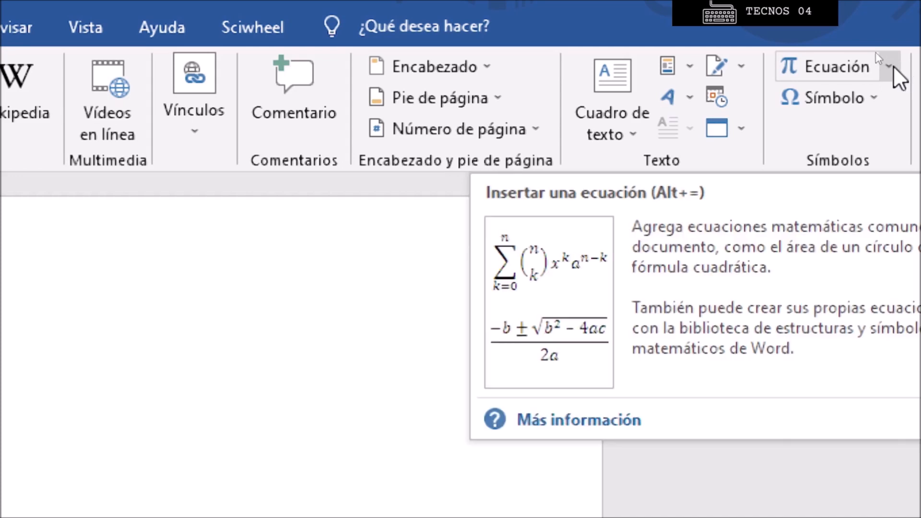
pyautogui.click(891, 66)
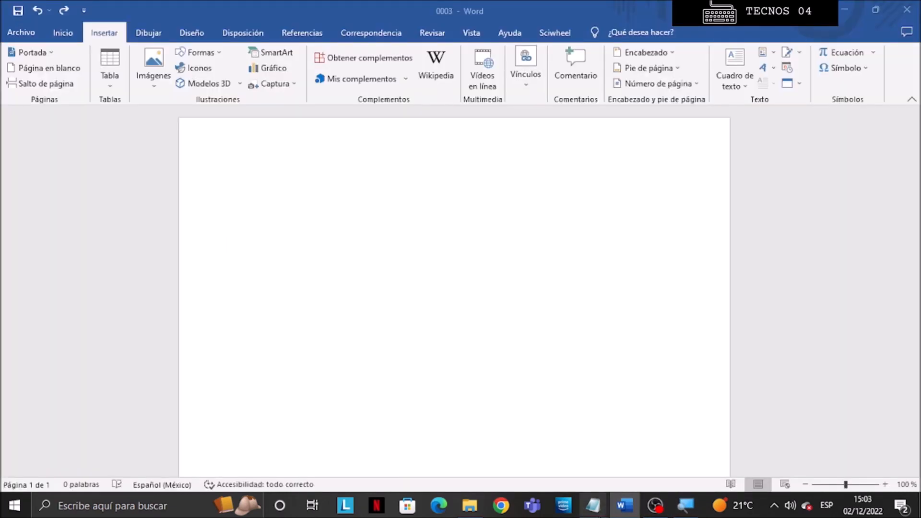
# - Insert the built-in Fórmula cuadrática equation into the document and undo the insertion
pyautogui.moveTo(594, 506)
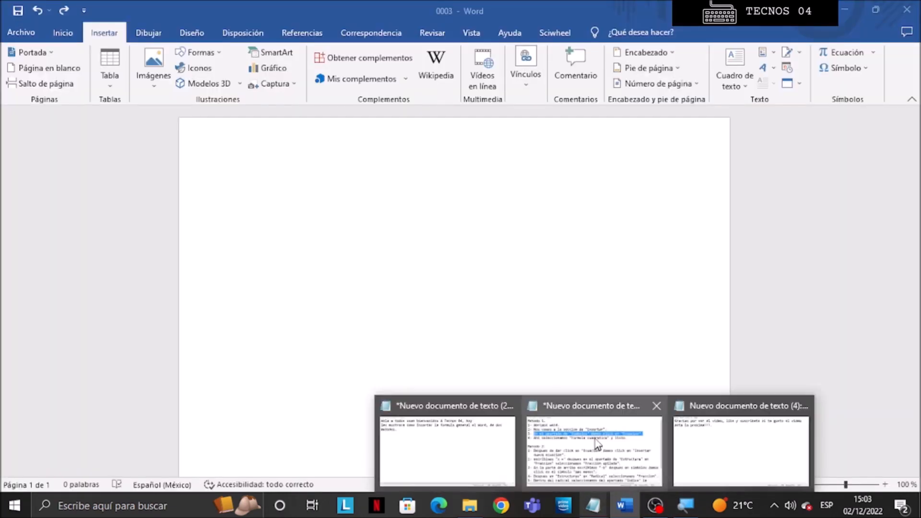
pyautogui.click(596, 444)
pyautogui.moveTo(47, 159); pyautogui.dragTo(783, 180)
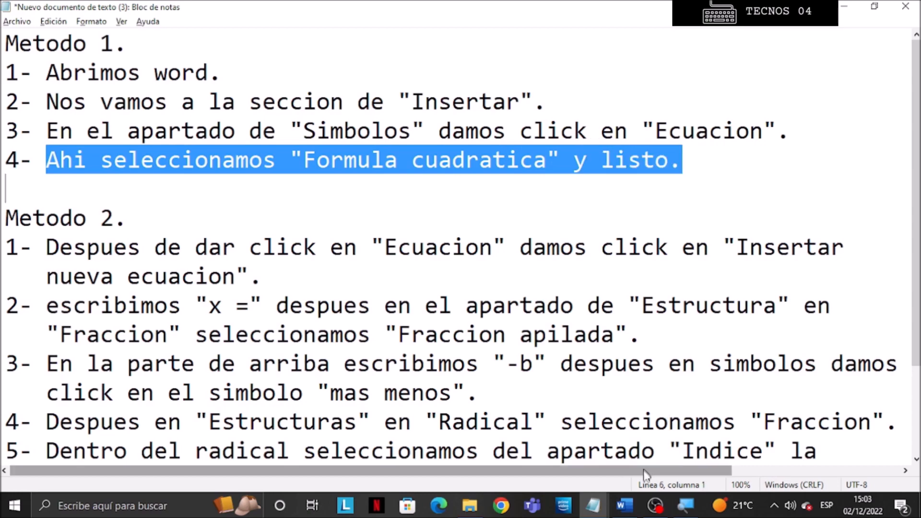
pyautogui.hotkey('alt', 'Tab')
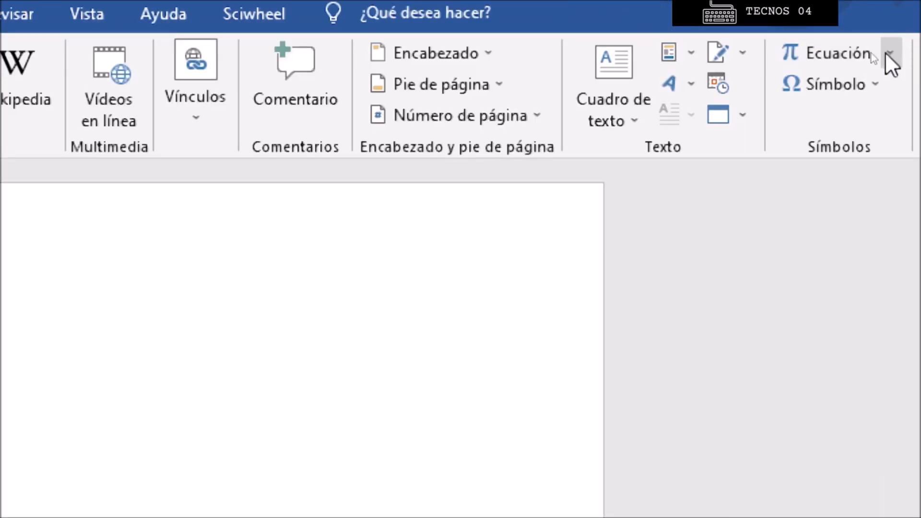
pyautogui.click(890, 61)
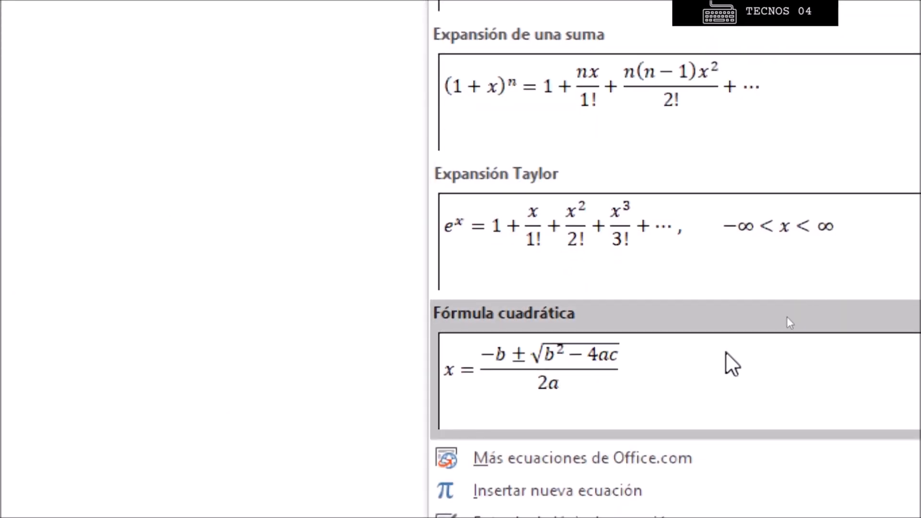
pyautogui.click(639, 373)
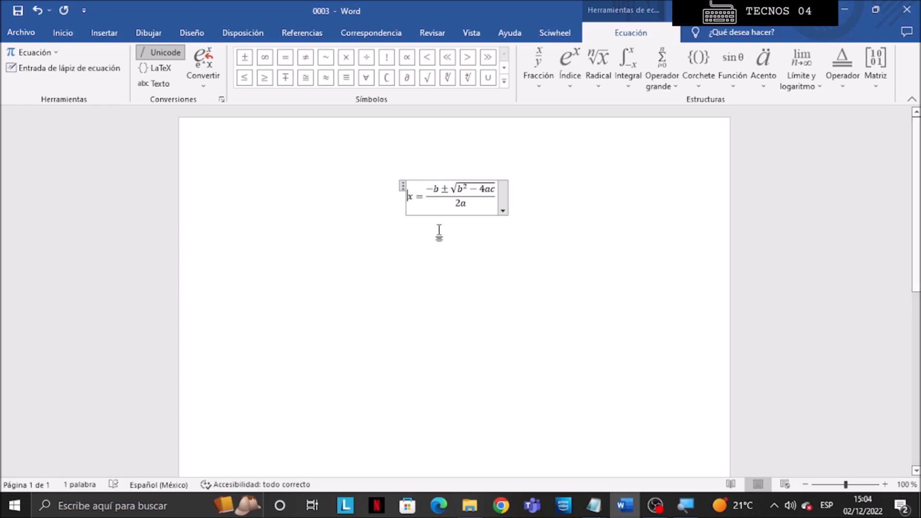
pyautogui.hotkey('ctrl', 'z')
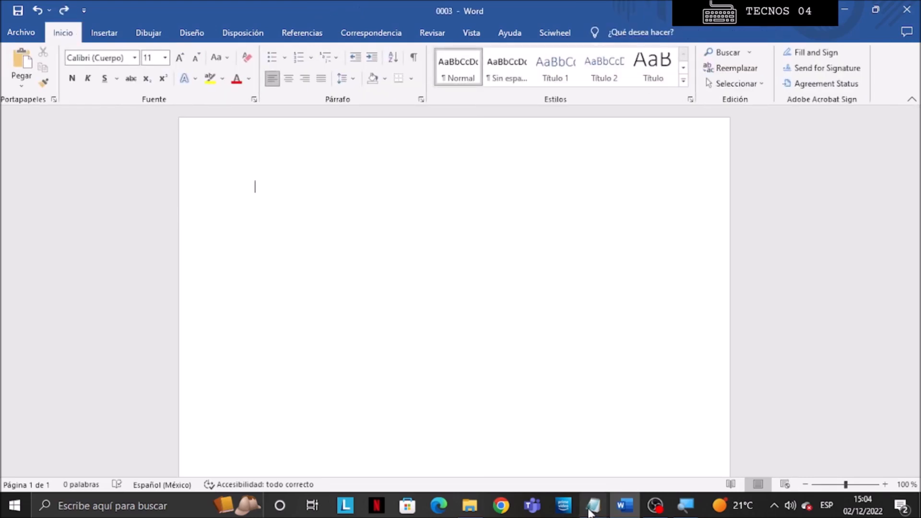
# - Scroll the notes to Method 2 and highlight its first instruction before returning to Word
pyautogui.moveTo(594, 504)
pyautogui.click(582, 452)
pyautogui.moveTo(2, 220); pyautogui.dragTo(130, 213)
pyautogui.click(190, 208)
pyautogui.moveTo(918, 176); pyautogui.dragTo(919, 263)
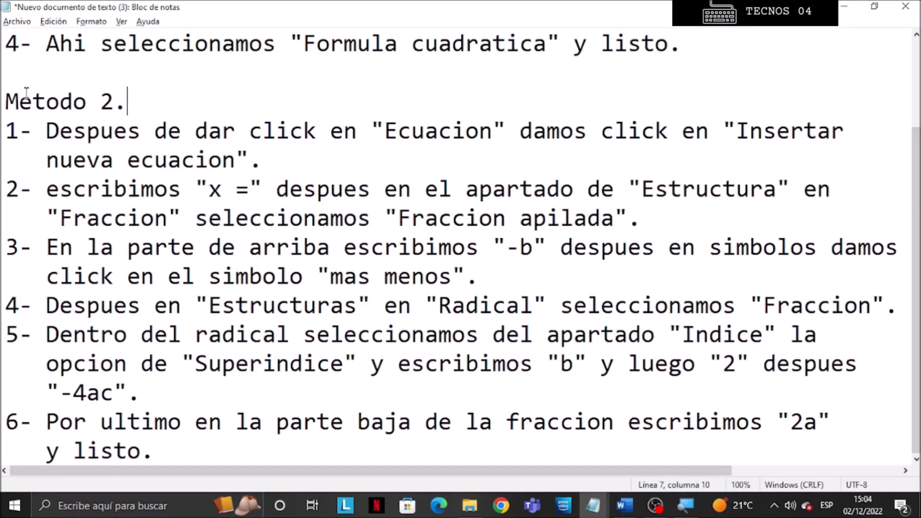
pyautogui.moveTo(46, 130); pyautogui.dragTo(262, 158)
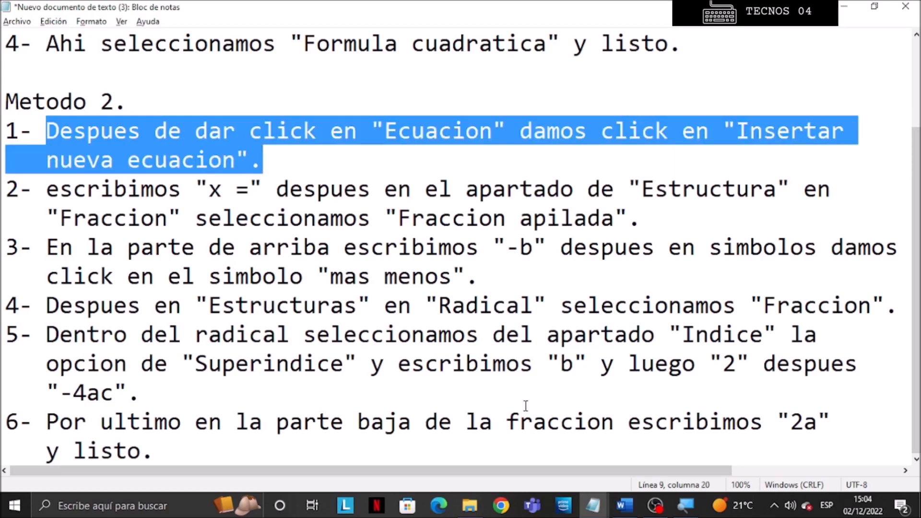
pyautogui.click(618, 502)
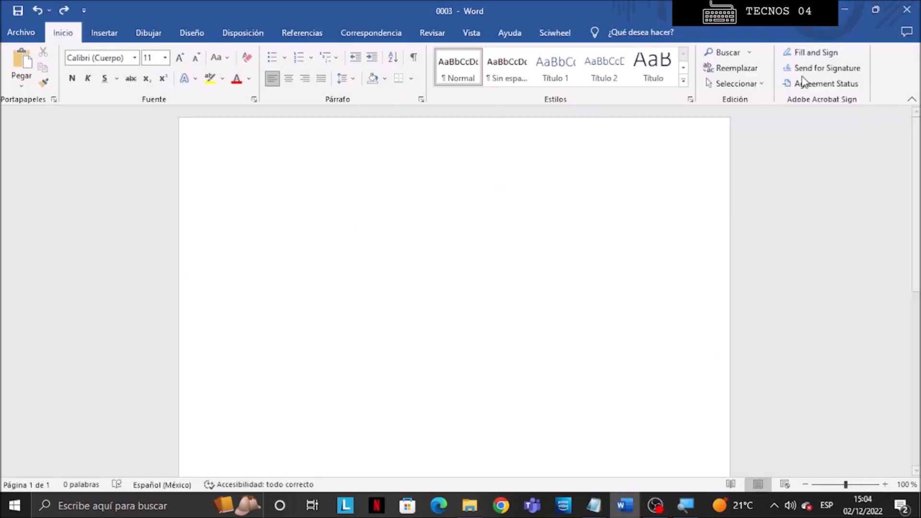
# - Insert a new blank equation into the document
pyautogui.click(110, 33)
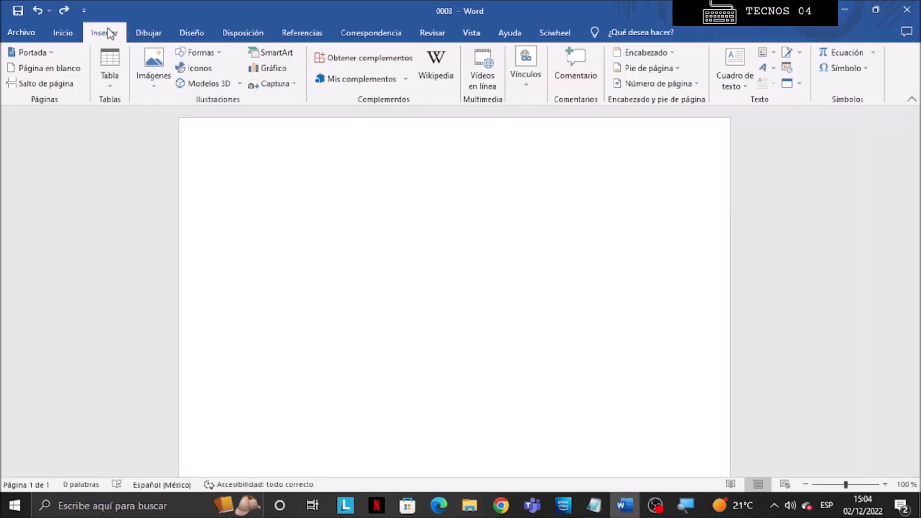
pyautogui.click(874, 53)
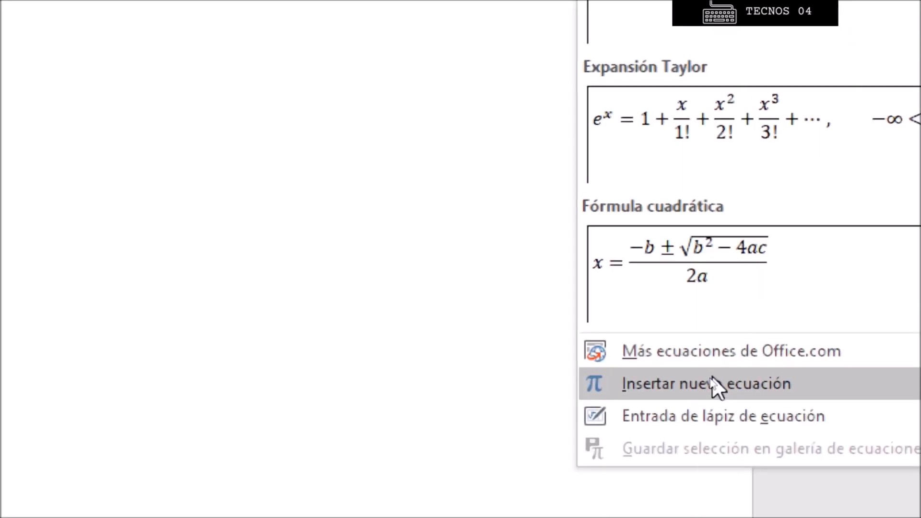
pyautogui.click(715, 387)
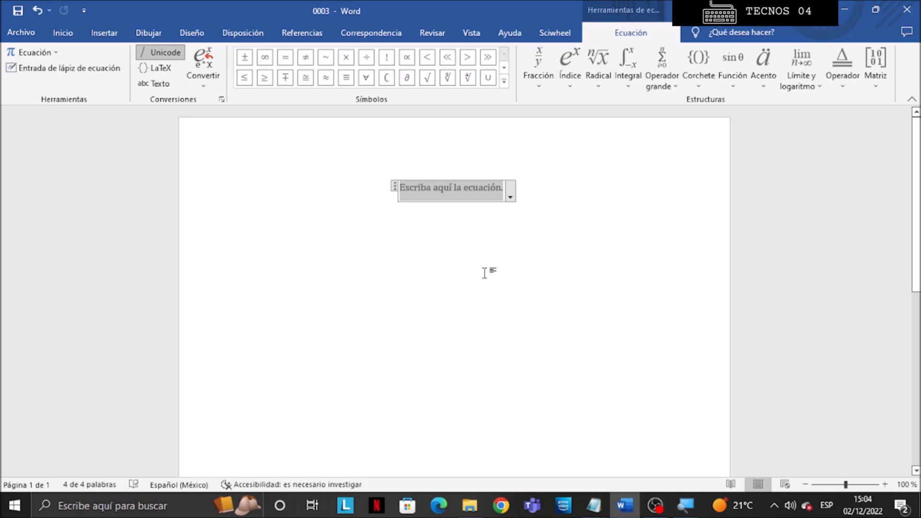
# - Enter x = in the equation followed by a stacked fraction
pyautogui.moveTo(594, 505)
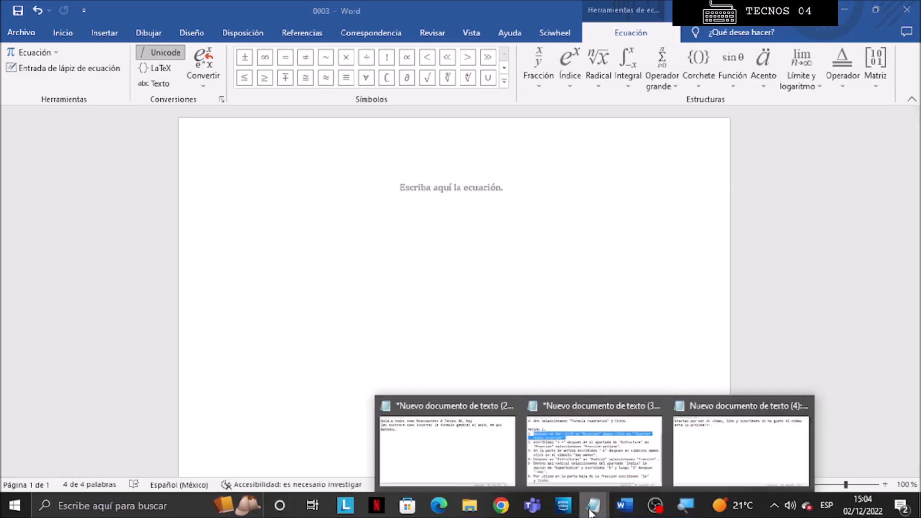
pyautogui.click(595, 437)
pyautogui.moveTo(46, 192); pyautogui.dragTo(640, 215)
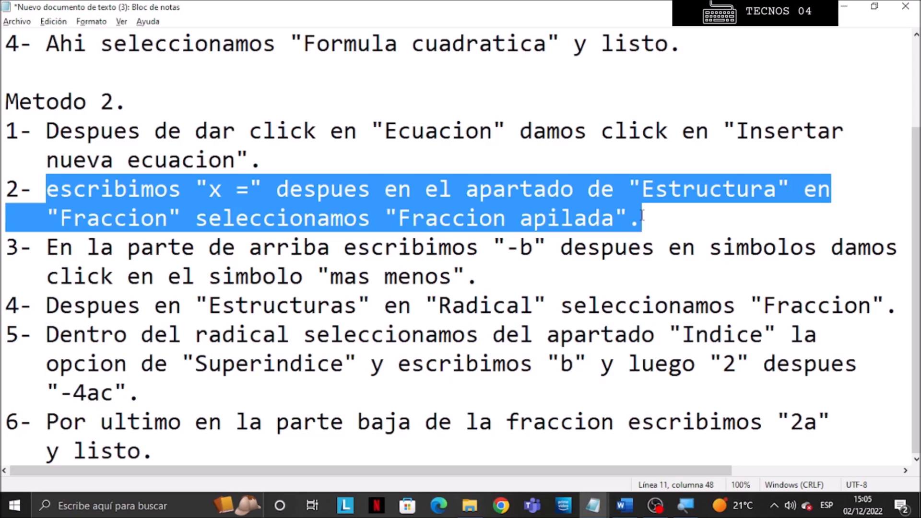
pyautogui.click(624, 506)
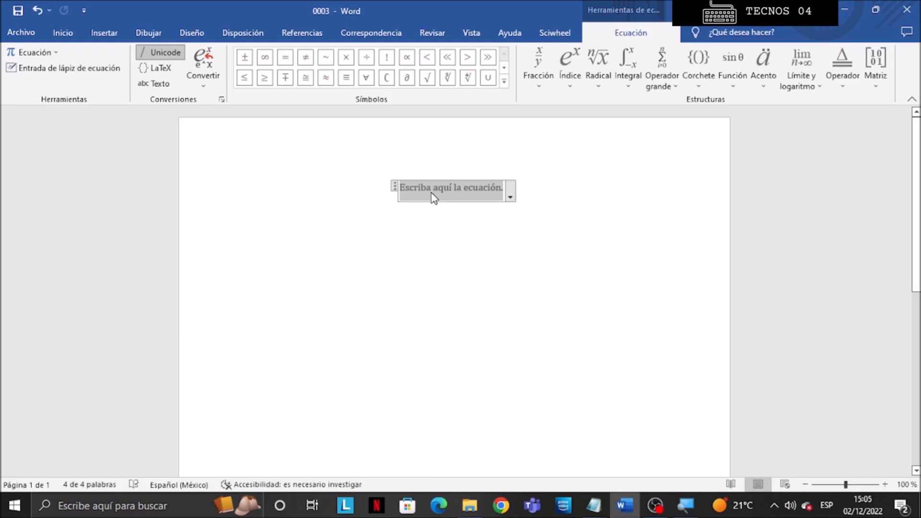
pyautogui.write('x =')
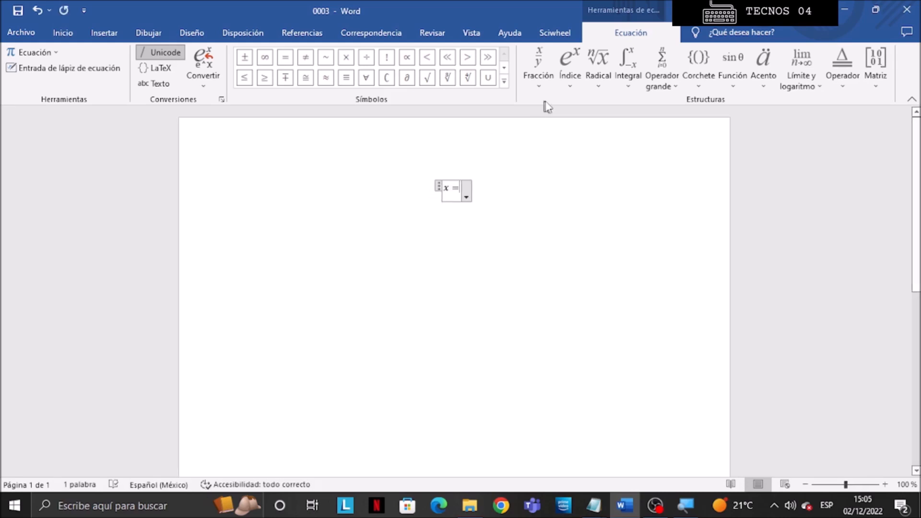
pyautogui.click(538, 85)
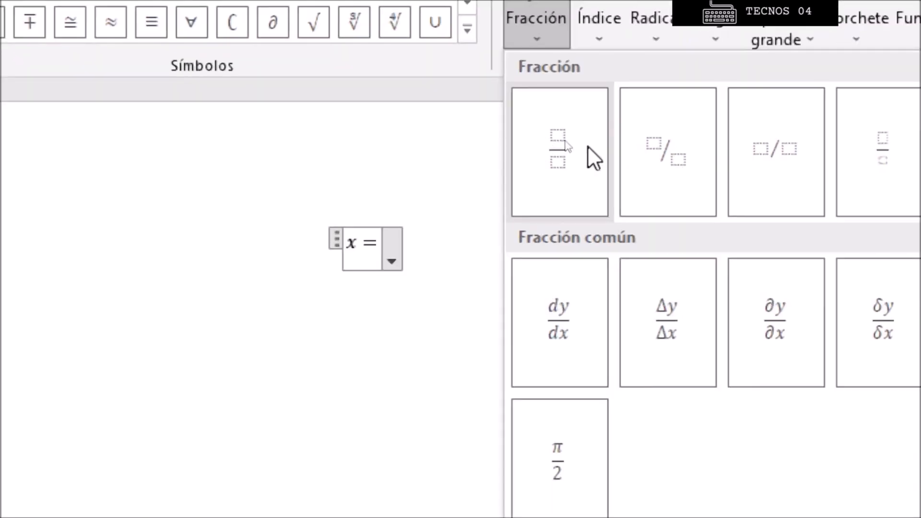
pyautogui.click(567, 141)
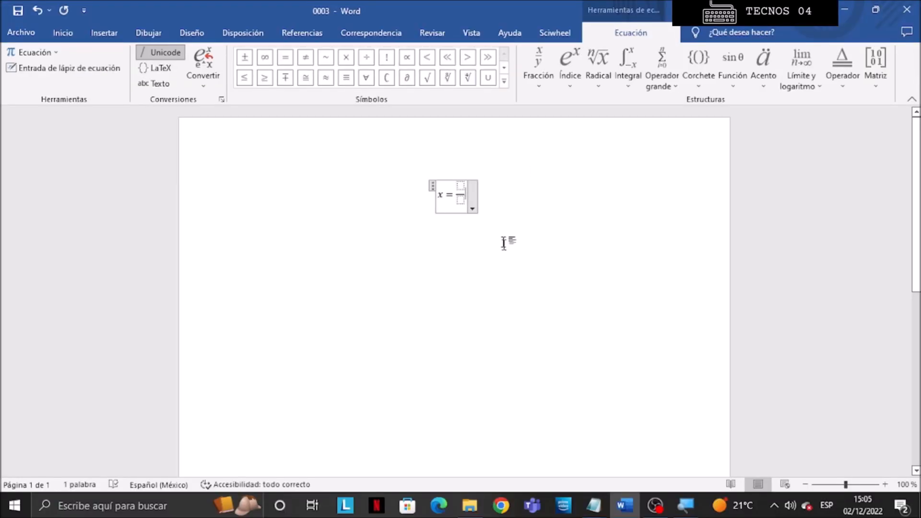
# - Enter −b followed by the plus-minus symbol in the fraction's numerator
pyautogui.moveTo(593, 505)
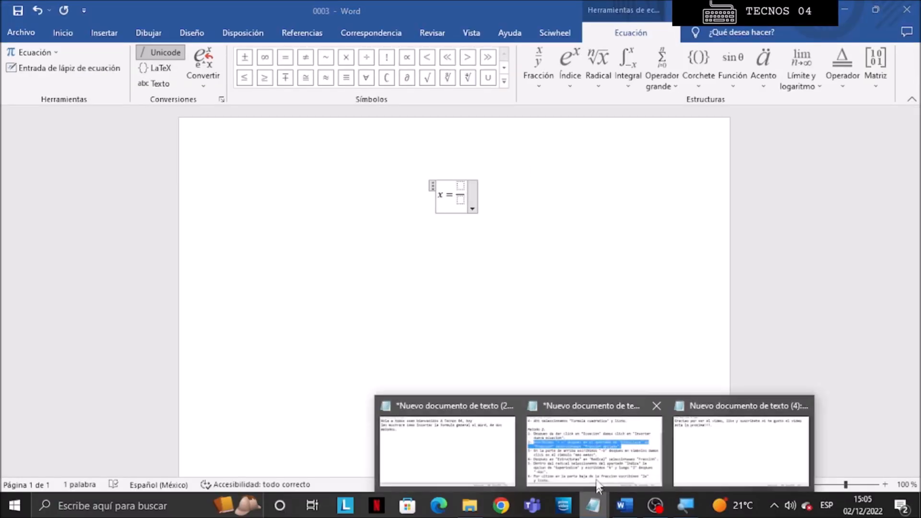
pyautogui.click(595, 441)
pyautogui.moveTo(54, 247); pyautogui.dragTo(475, 274)
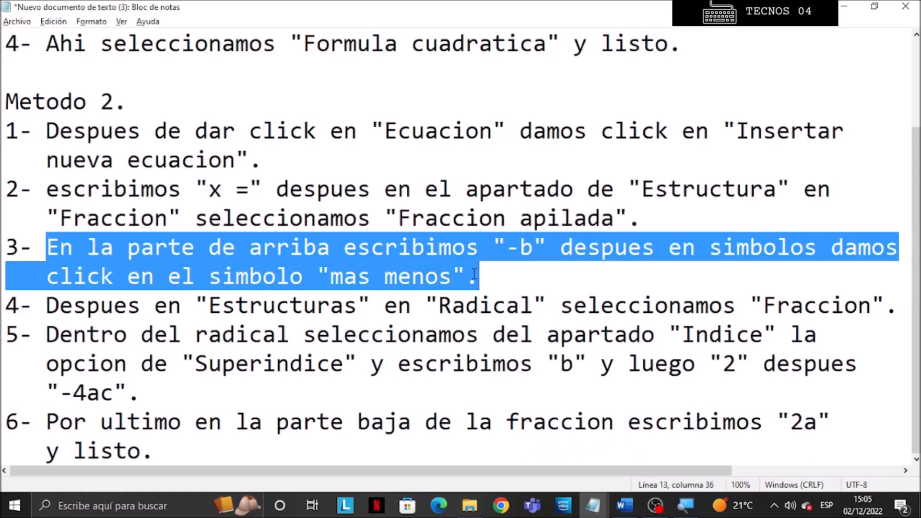
pyautogui.click(624, 505)
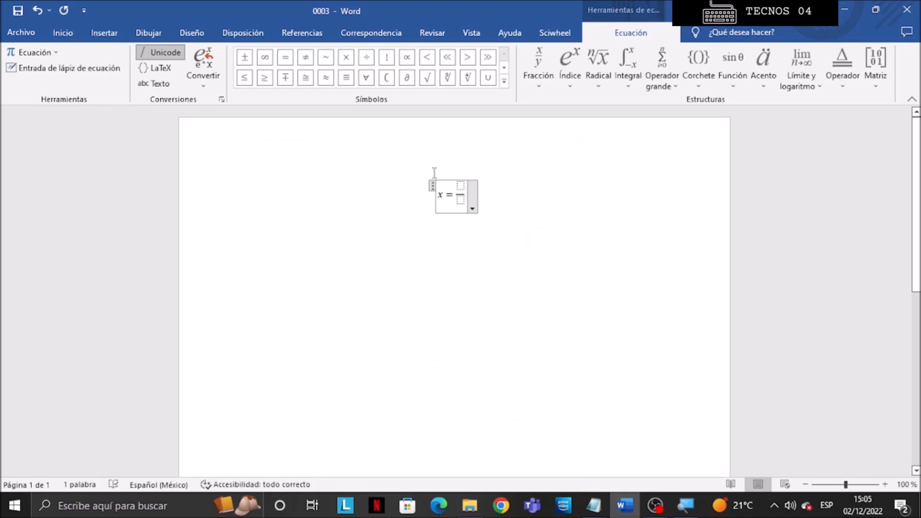
pyautogui.write('-b')
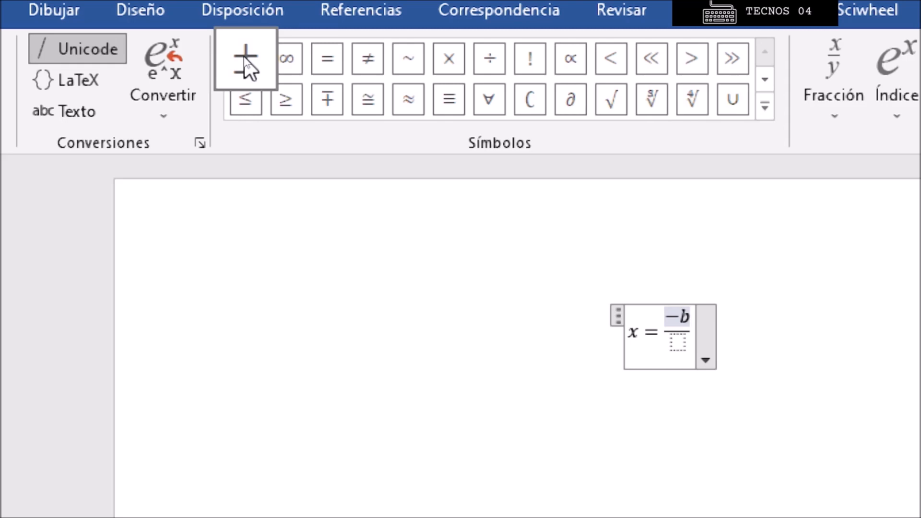
pyautogui.click(244, 59)
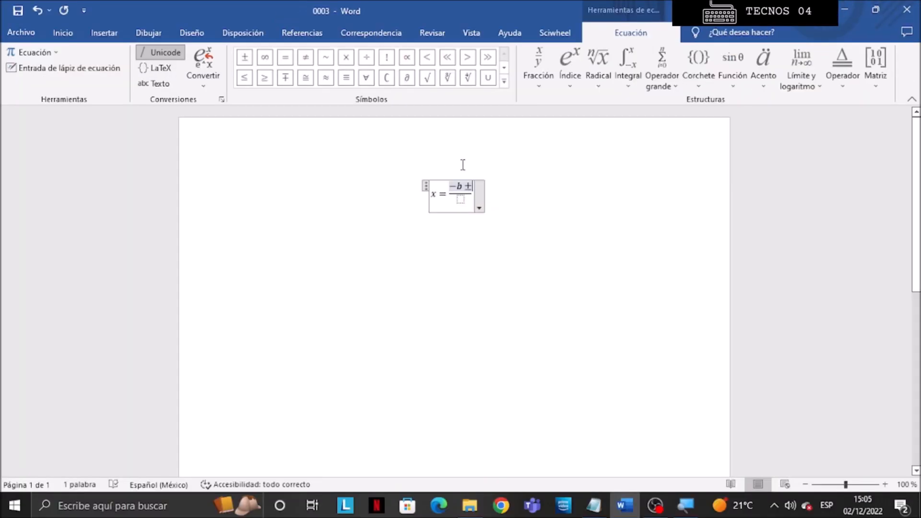
# - Add a square root radical after the plus-minus sign in the numerator
pyautogui.click(594, 505)
pyautogui.moveTo(48, 306); pyautogui.dragTo(893, 306)
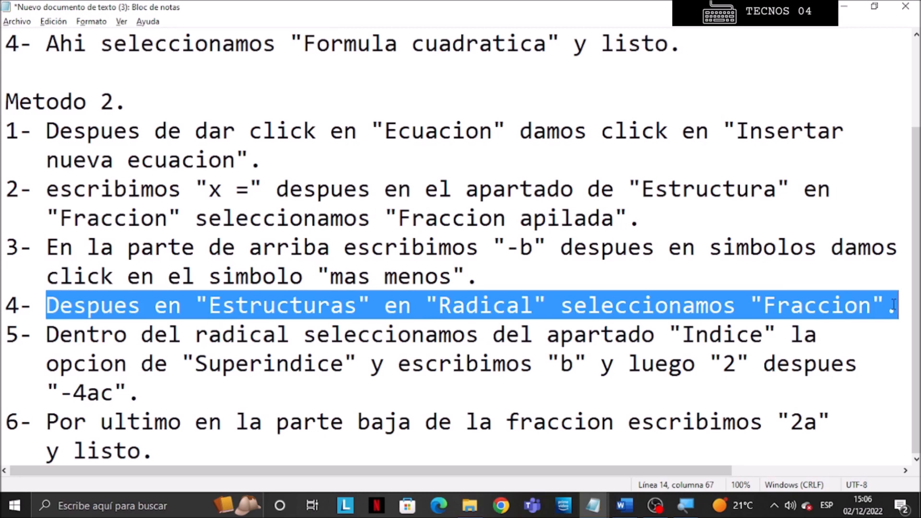
pyautogui.click(625, 506)
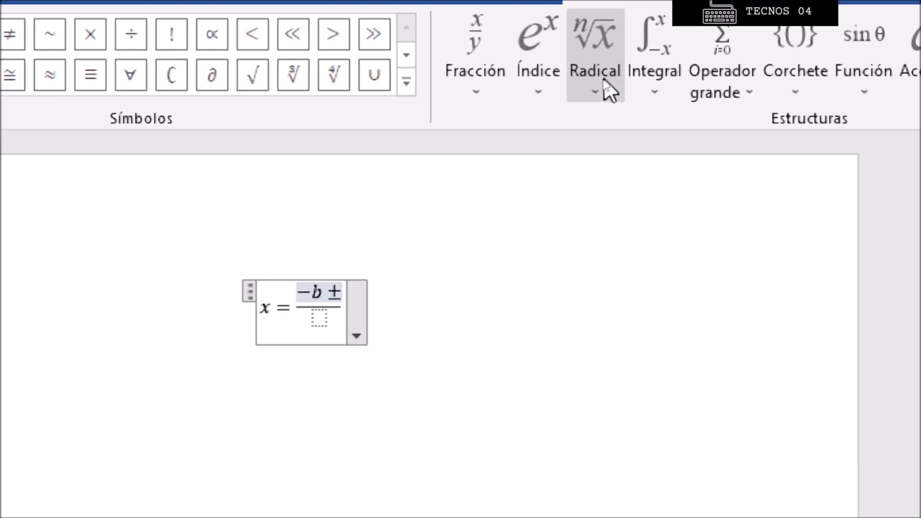
pyautogui.click(605, 85)
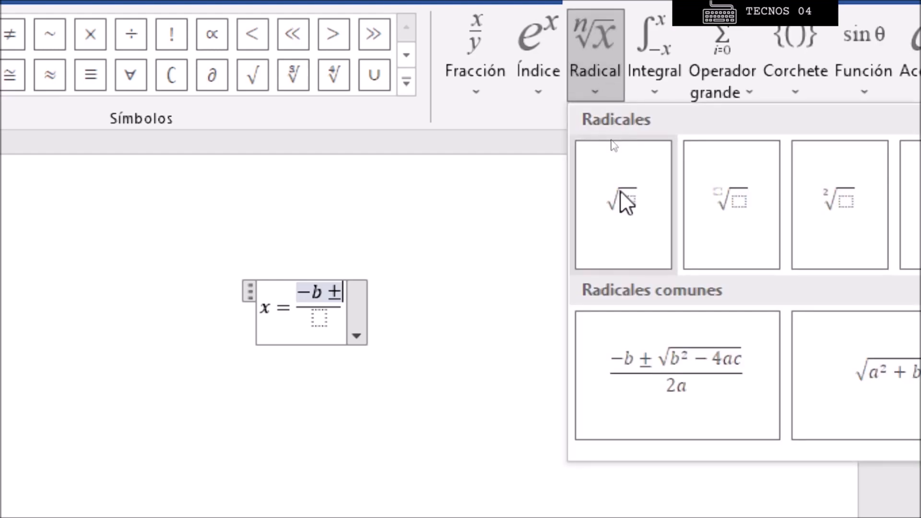
pyautogui.click(620, 204)
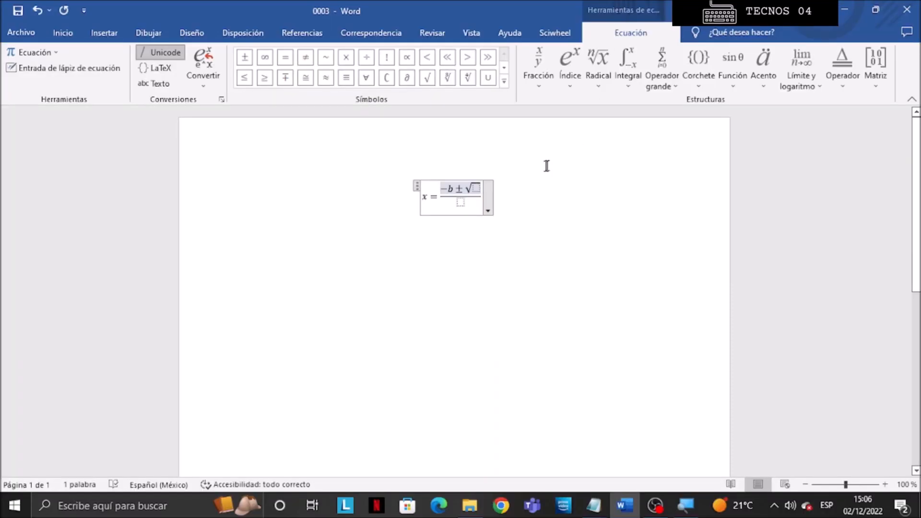
# - Insert a superscript template inside the square root radical in the numerator
pyautogui.click(509, 195)
pyautogui.click(477, 189)
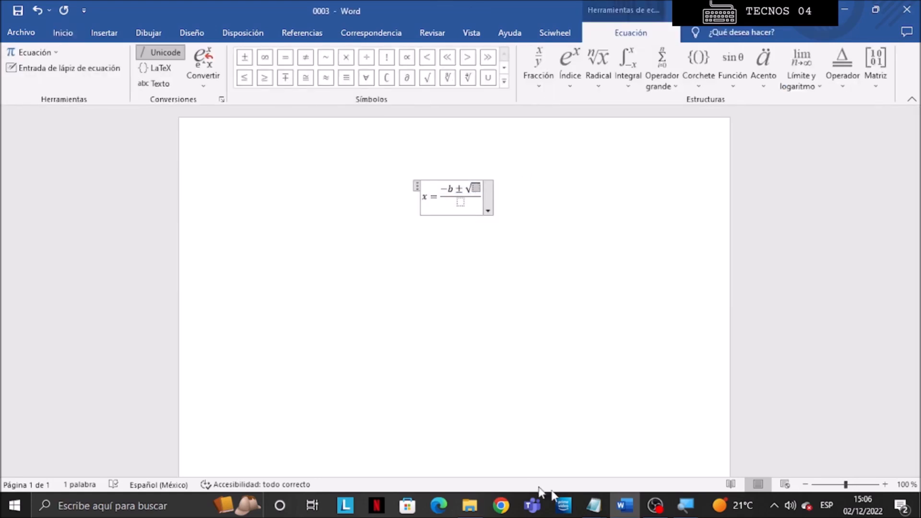
pyautogui.click(588, 460)
pyautogui.moveTo(52, 334); pyautogui.dragTo(269, 386)
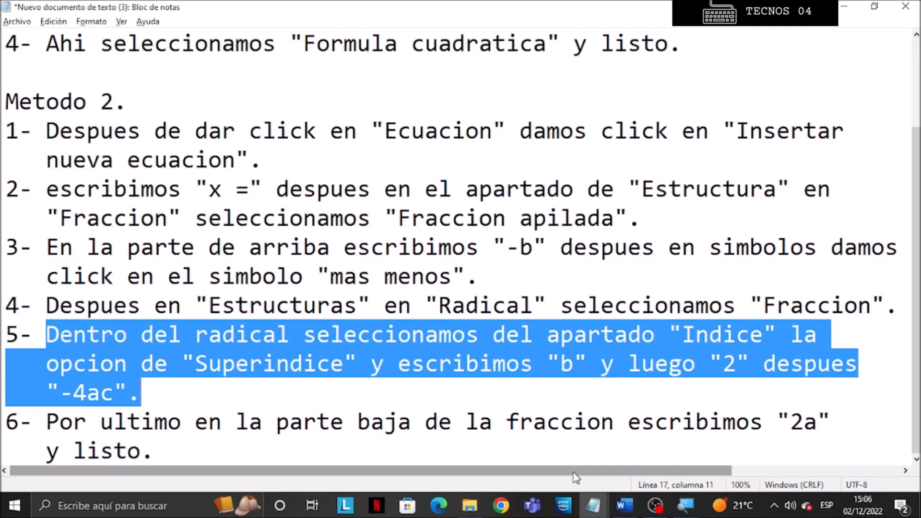
pyautogui.click(624, 506)
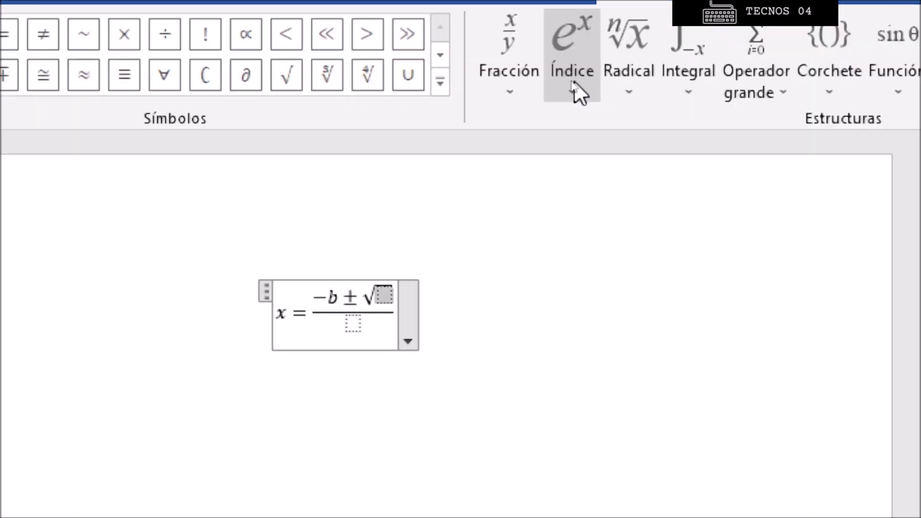
pyautogui.click(579, 92)
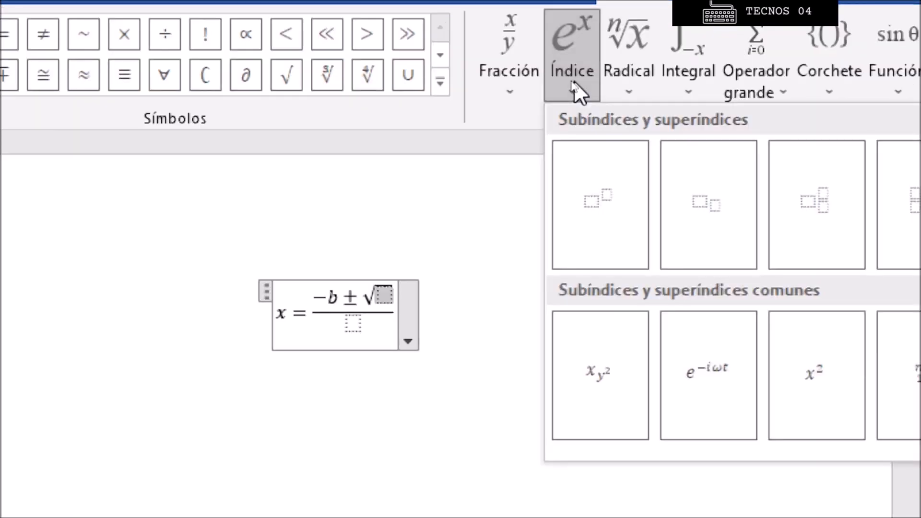
pyautogui.click(599, 208)
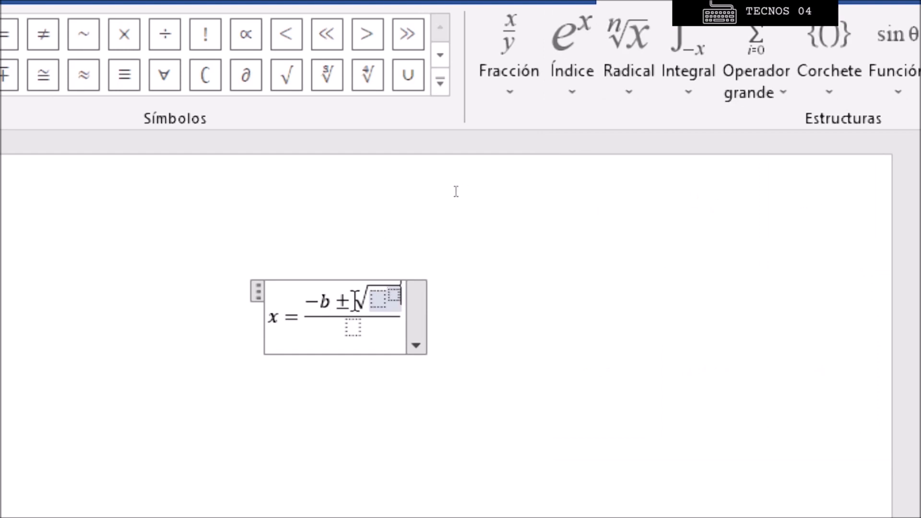
pyautogui.click(376, 300)
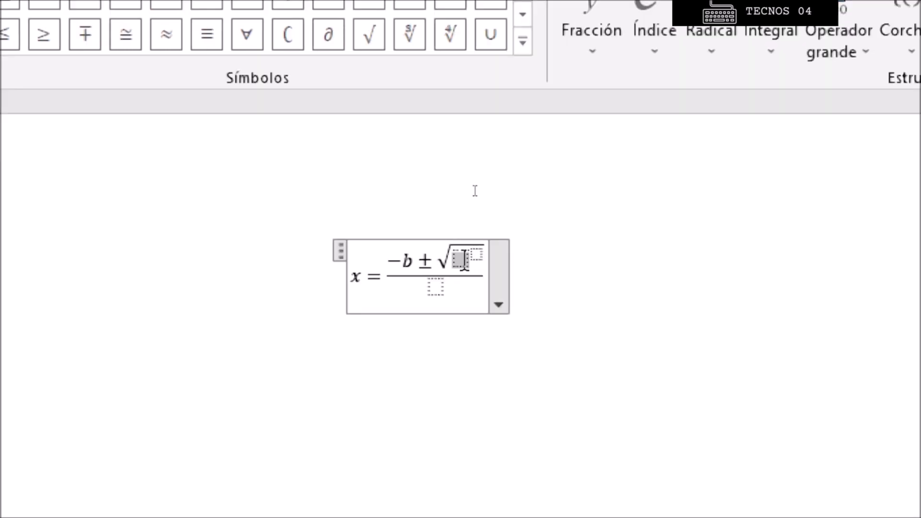
# - Enter b squared followed by −4ac under the radical
pyautogui.write('b')
pyautogui.press('Right')
pyautogui.write('2')
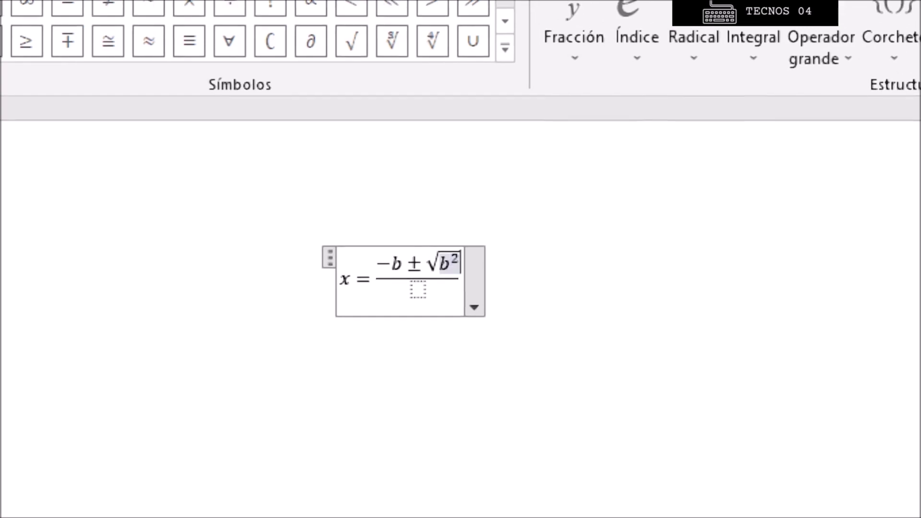
pyautogui.press('Right')
pyautogui.write('-4ac')
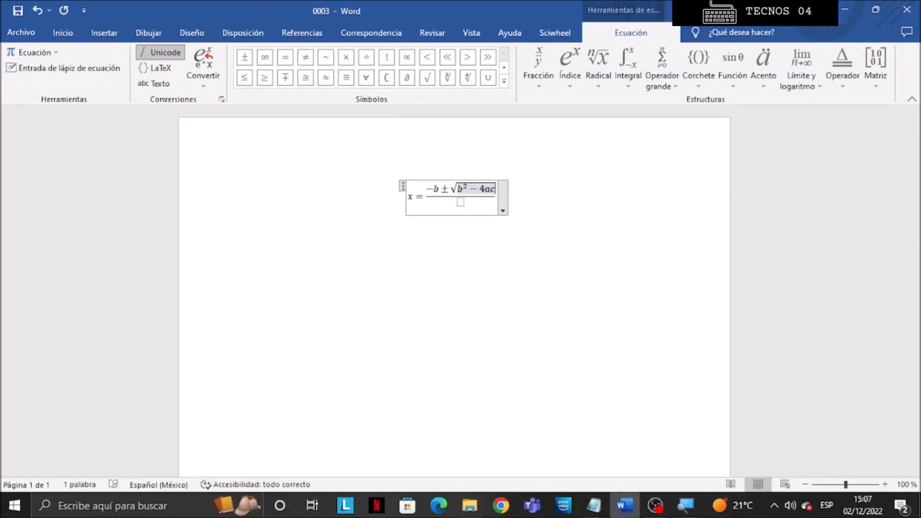
# - Enter 2a in the fraction's denominator and leave the equation
pyautogui.moveTo(594, 505)
pyautogui.click(594, 422)
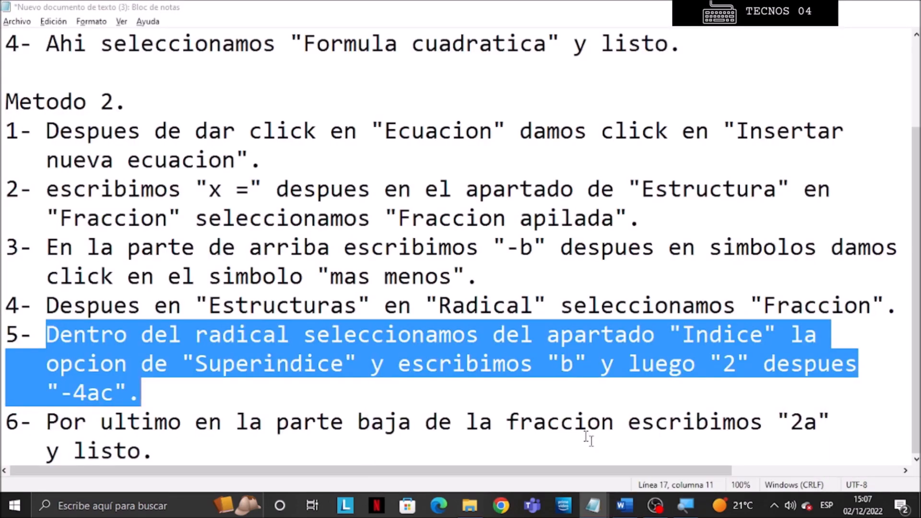
pyautogui.moveTo(46, 423); pyautogui.dragTo(150, 450)
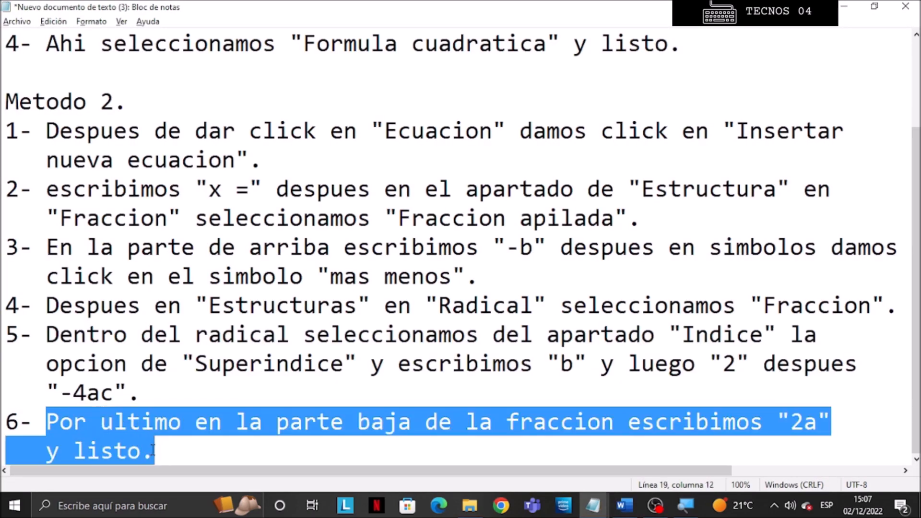
pyautogui.click(625, 506)
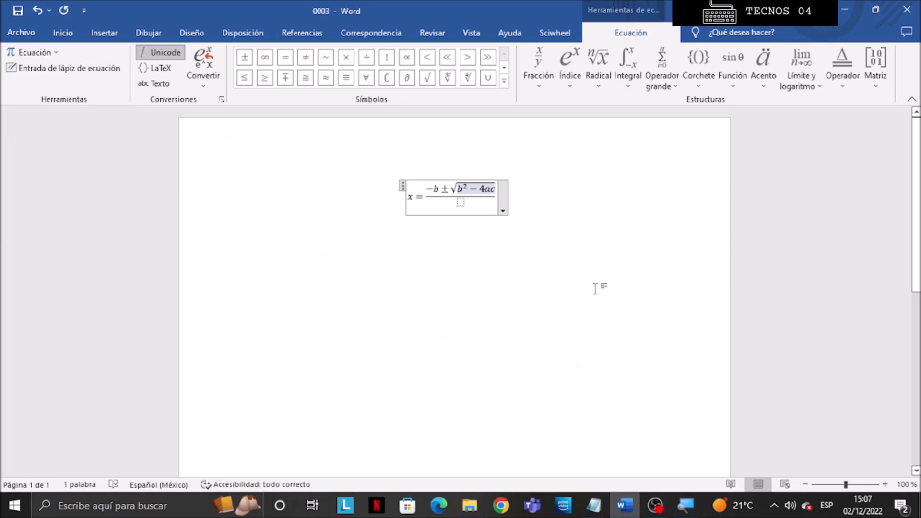
pyautogui.click(461, 202)
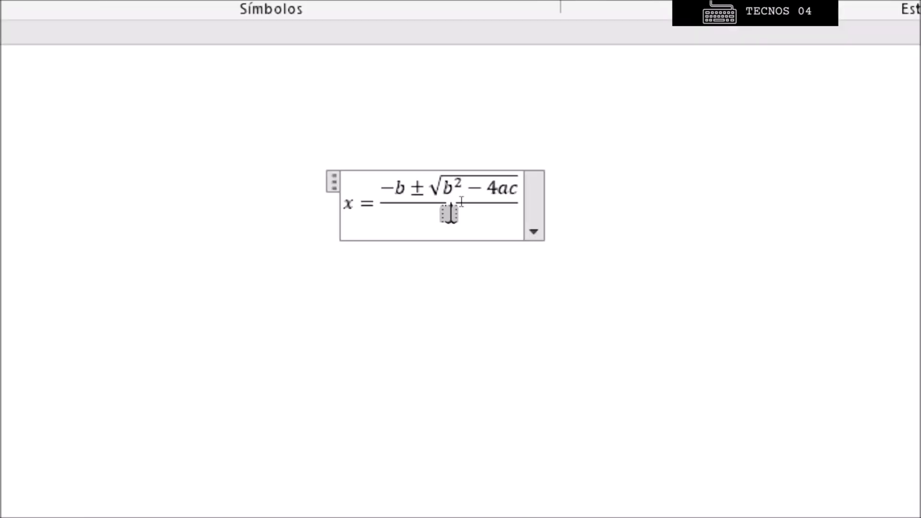
pyautogui.write('2a')
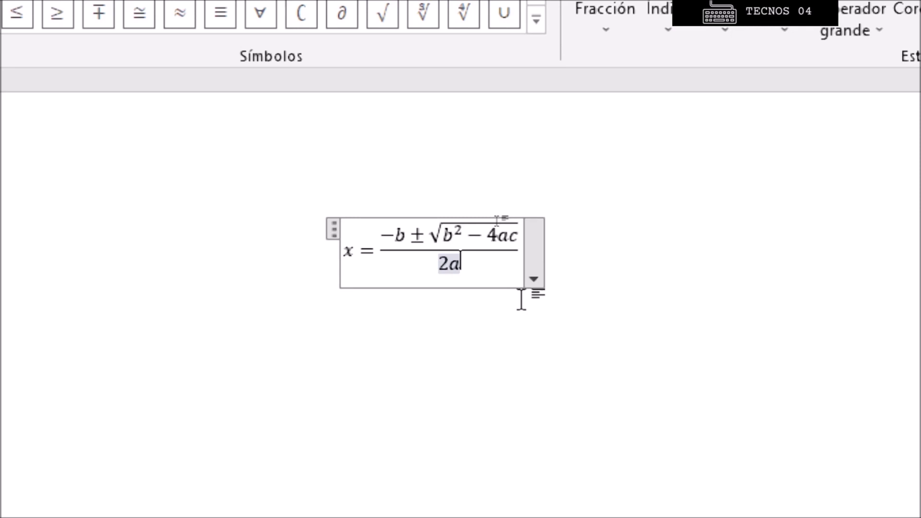
pyautogui.click(521, 253)
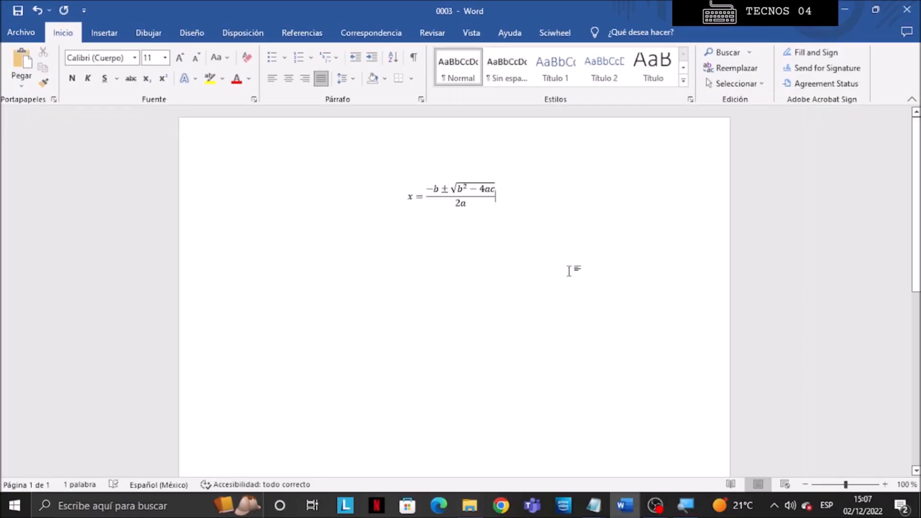
# - Zoom in to 180% to examine the finished quadratic formula
pyautogui.click(886, 485)
pyautogui.click(886, 485)
pyautogui.click(886, 485)
pyautogui.click(885, 486)
pyautogui.click(885, 486)
pyautogui.click(886, 486)
pyautogui.click(886, 485)
pyautogui.click(885, 485)
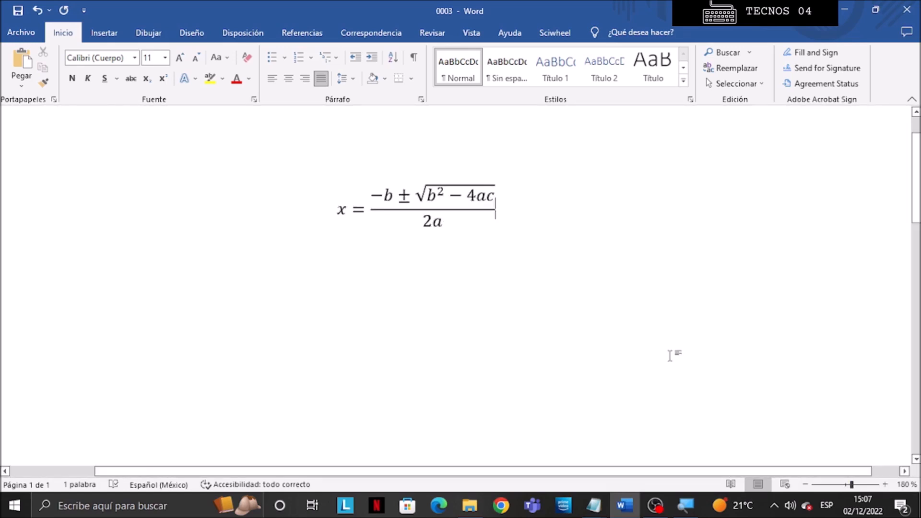
pyautogui.moveTo(595, 508)
pyautogui.click(691, 461)
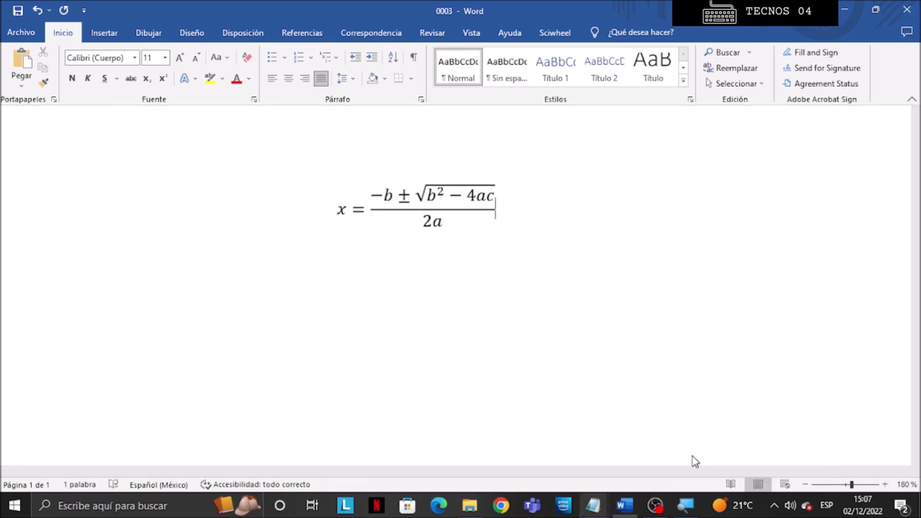